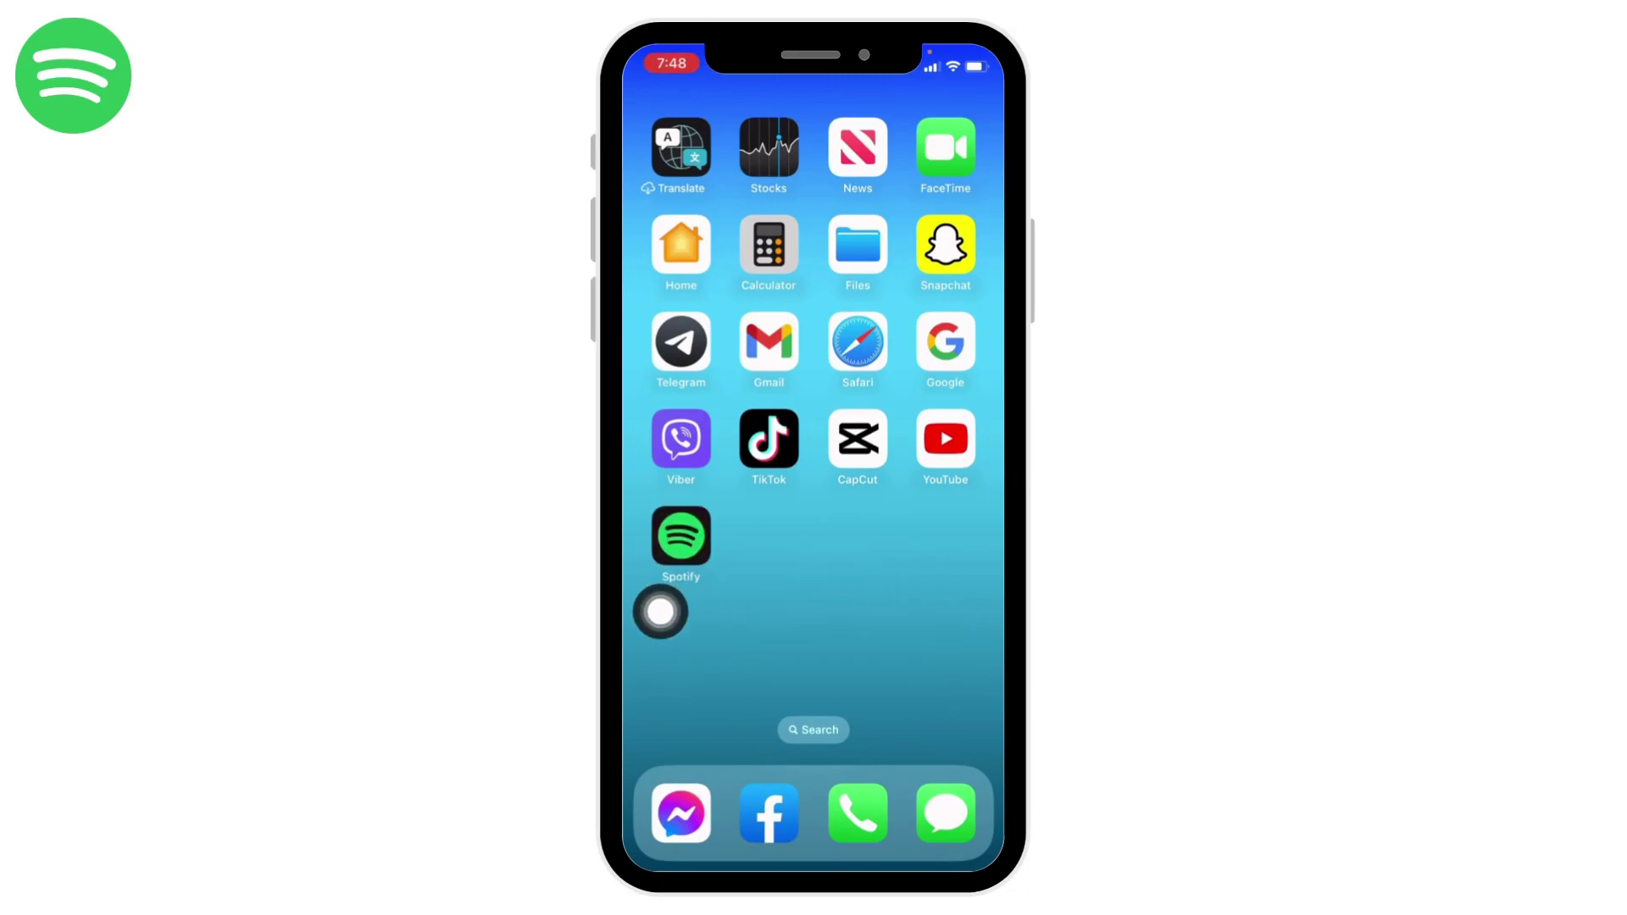
Step: Launch Spotify and bring up the Settings list down to Local Files
{"action": "left_click", "coordinate": [680, 535]}
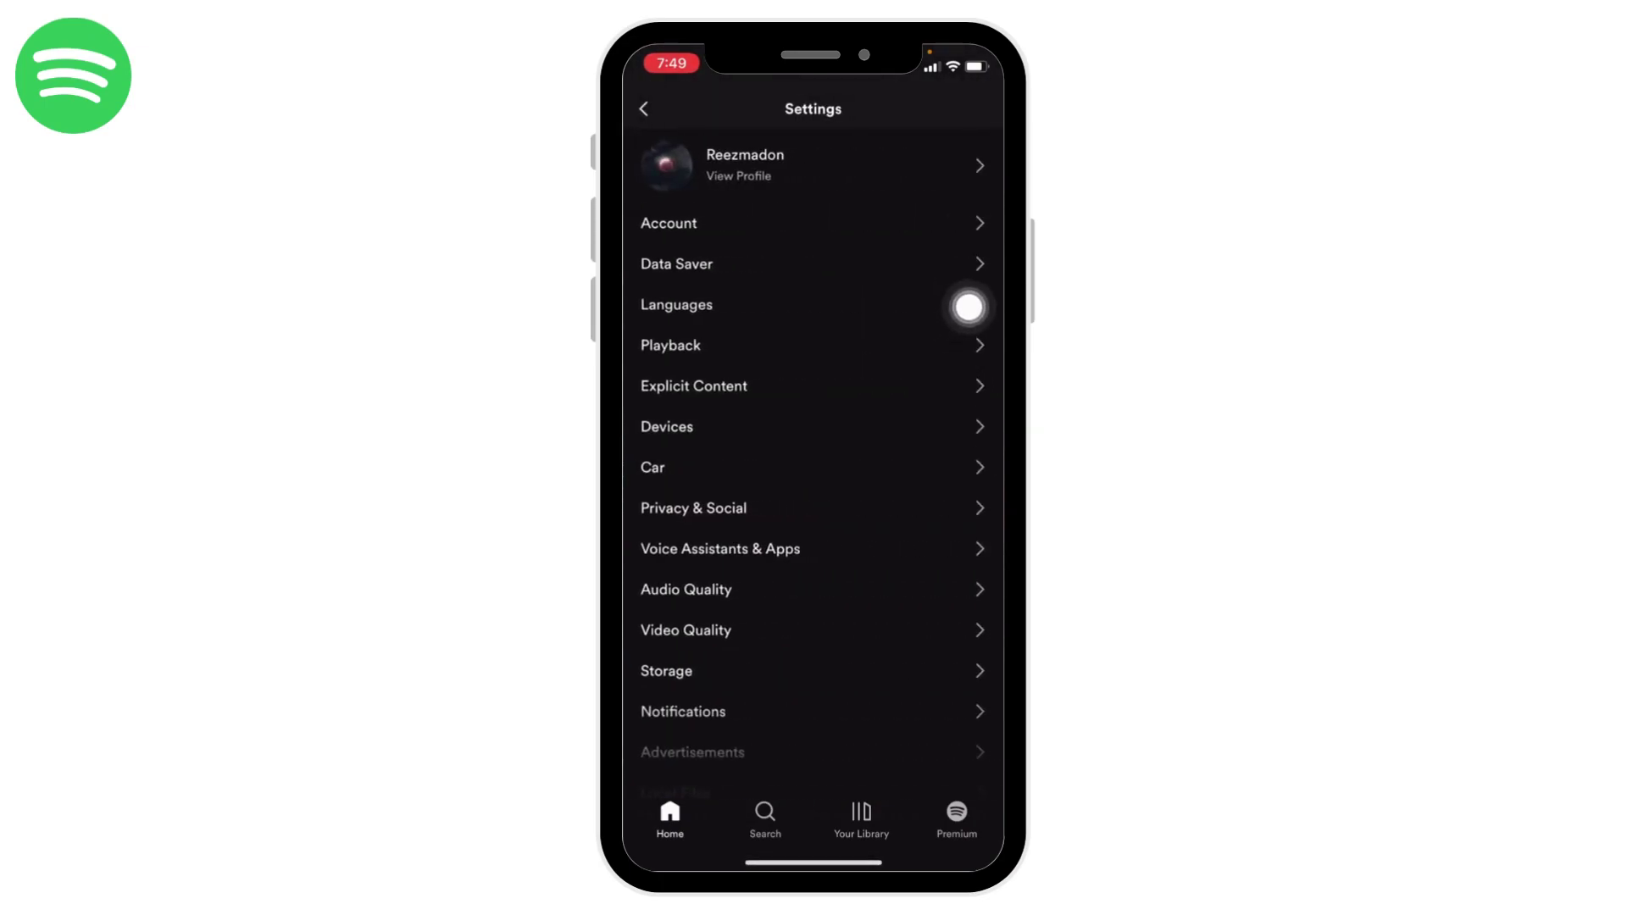
{"action": "scroll", "coordinate": [969, 307], "scroll_direction": "down", "scroll_amount": 5}
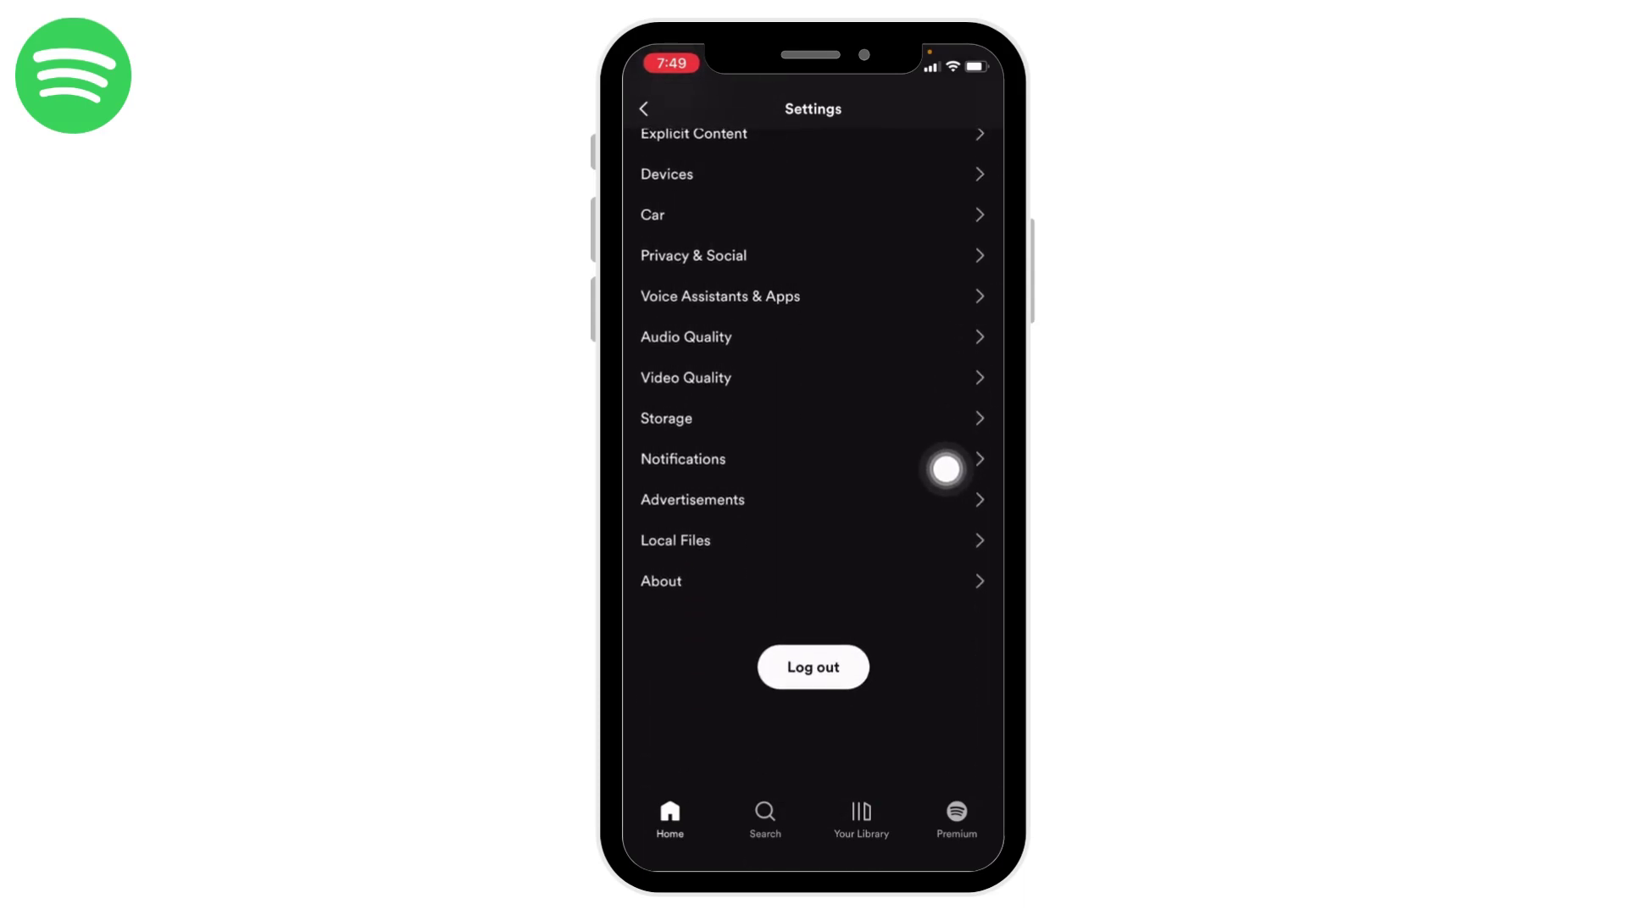
Step: Switch on 'Show audio files from this device' in Local Files settings
{"action": "left_click", "coordinate": [658, 540]}
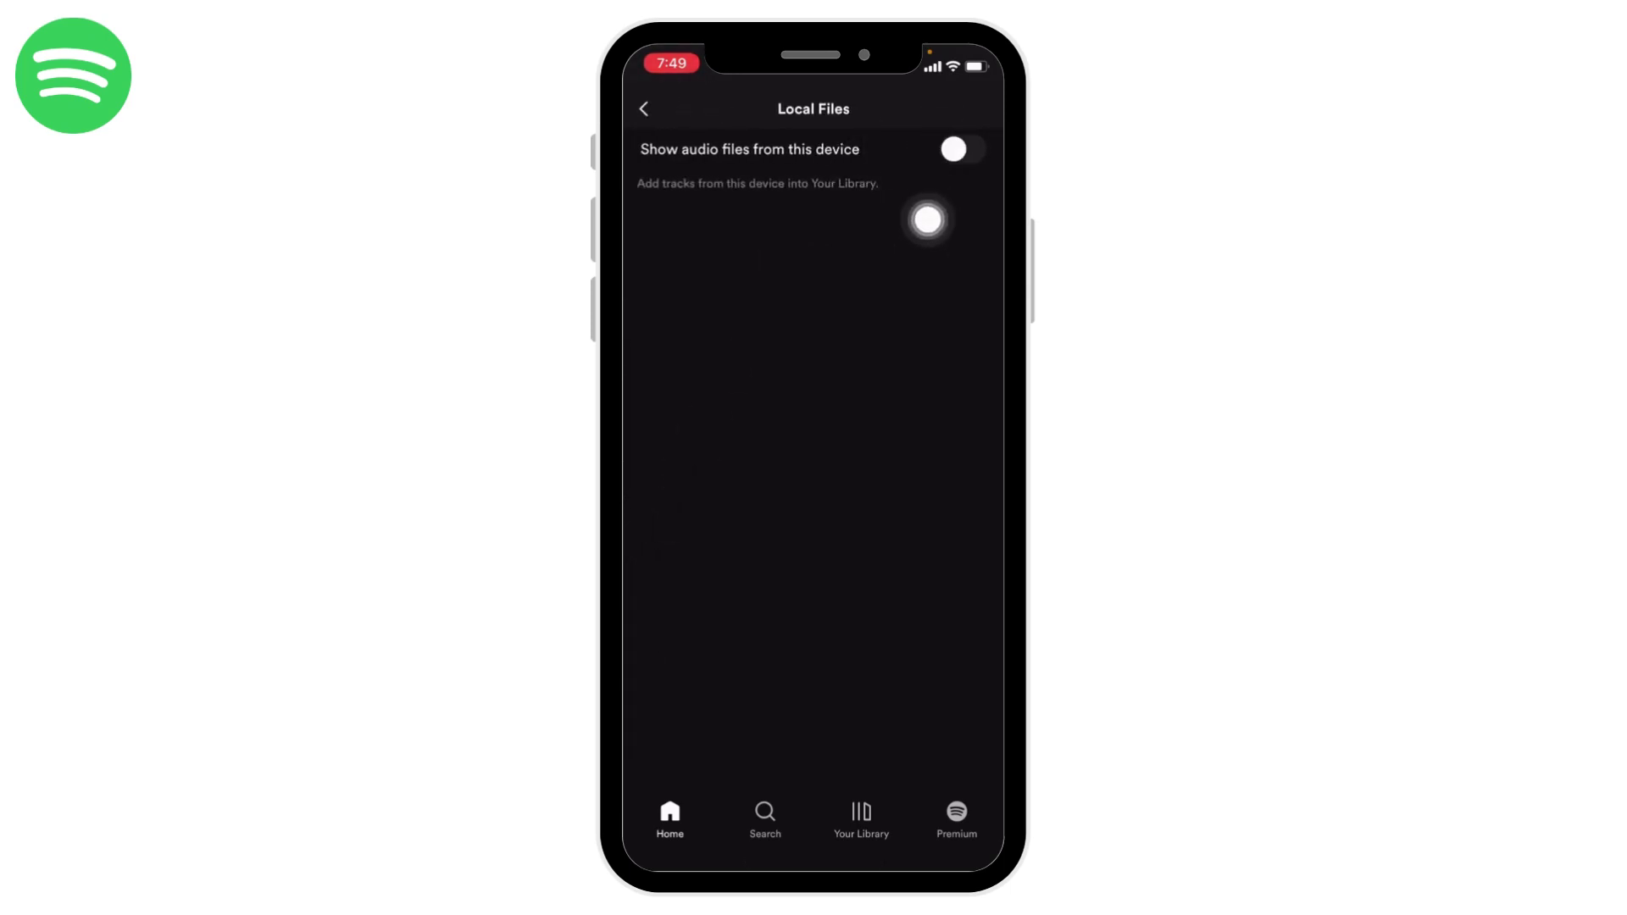
{"action": "left_click", "coordinate": [960, 153]}
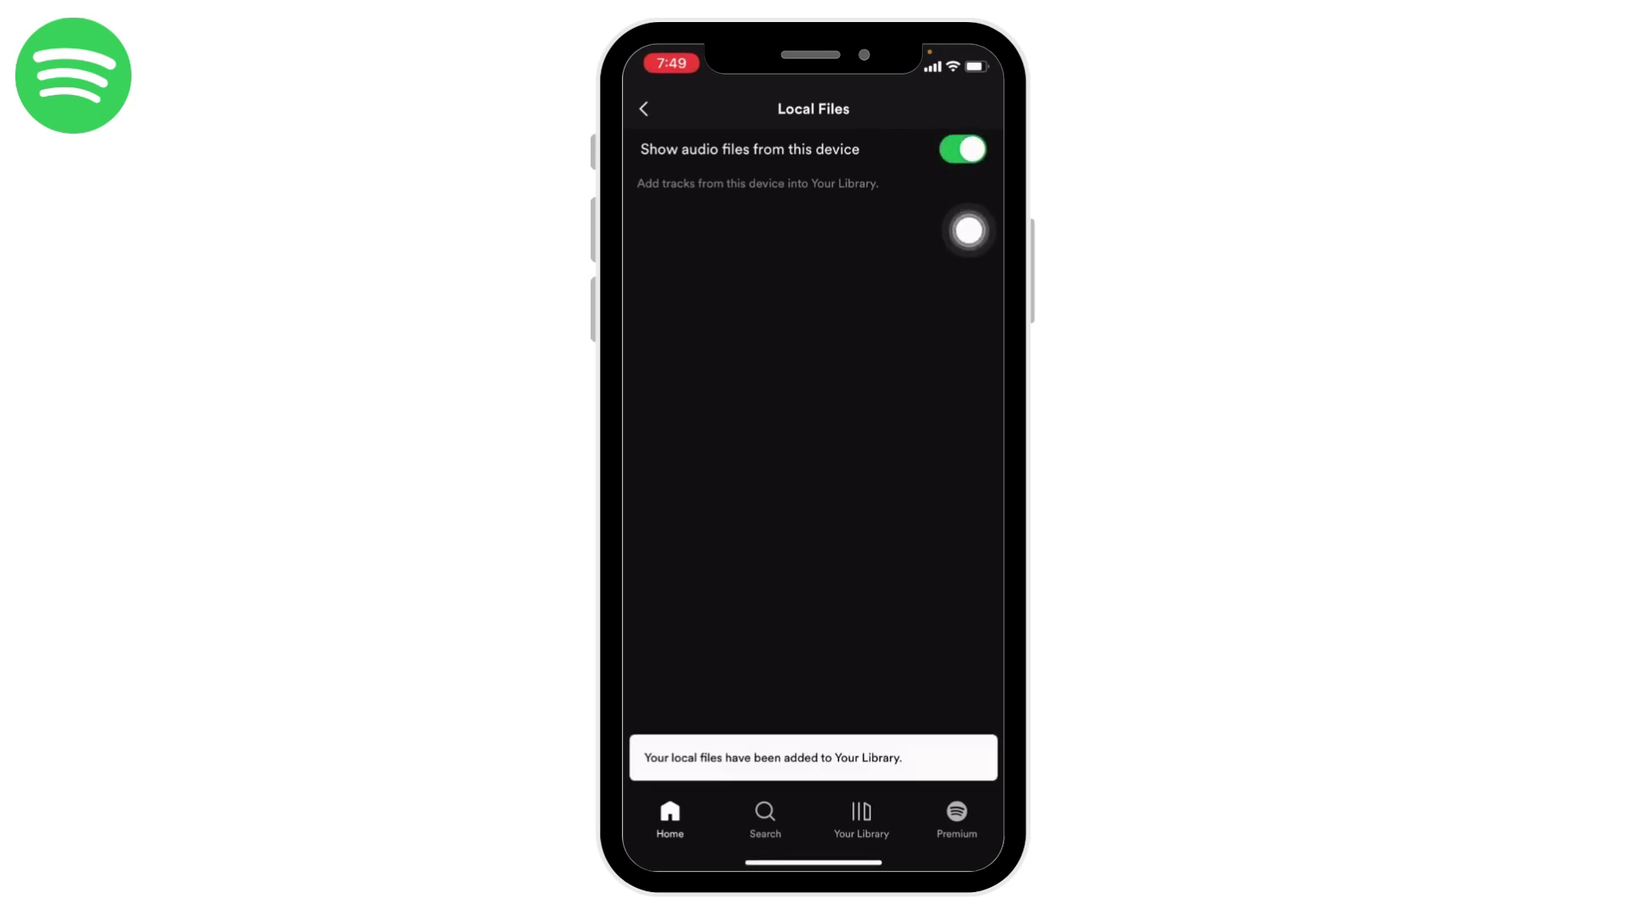